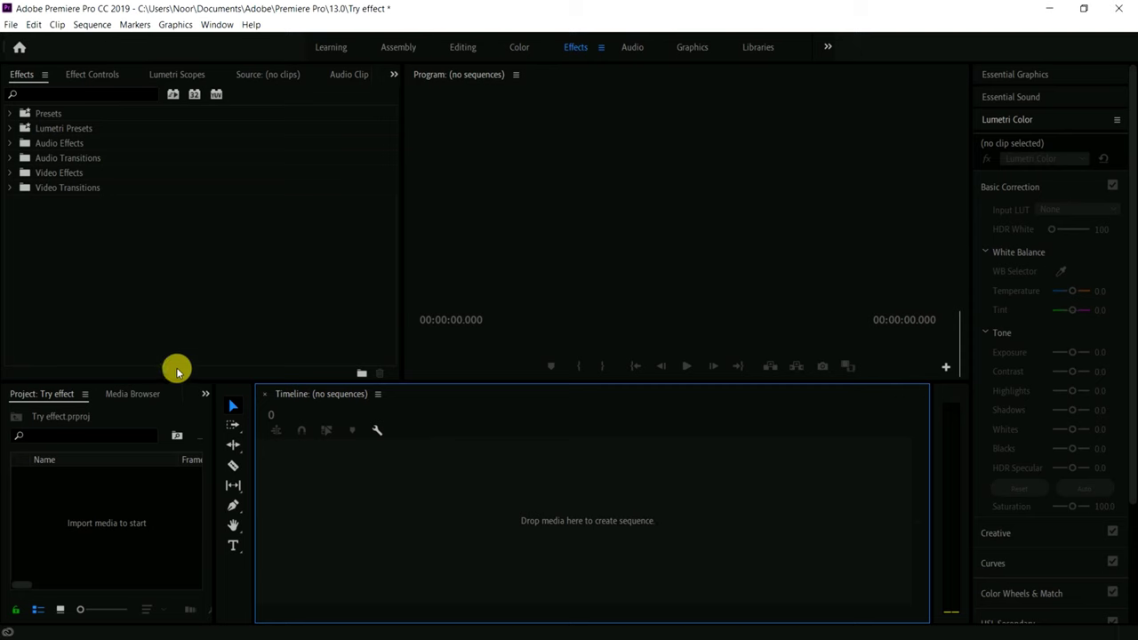
Import the squat video VID20181222213947.mp4 into the project
click(74, 519)
right_click(75, 518)
key(ctrl+i)
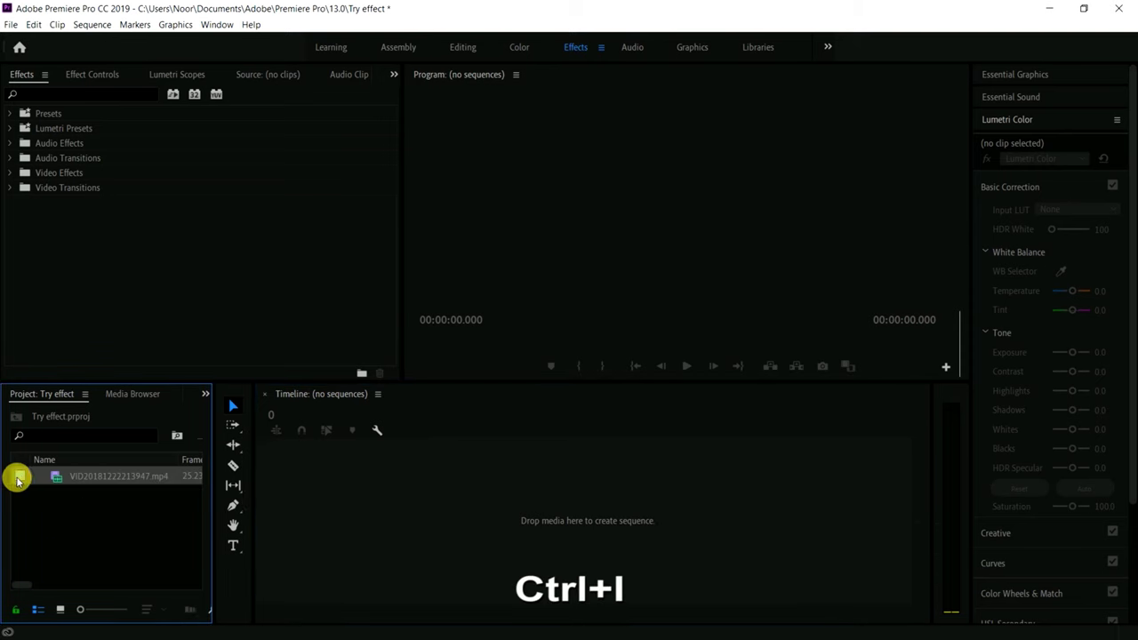
Create a sequence from the clip on the timeline and scrub to frame 293
mouse_move(20, 474)
mouse_down()
mouse_move(551, 527)
mouse_move(349, 512)
mouse_up()
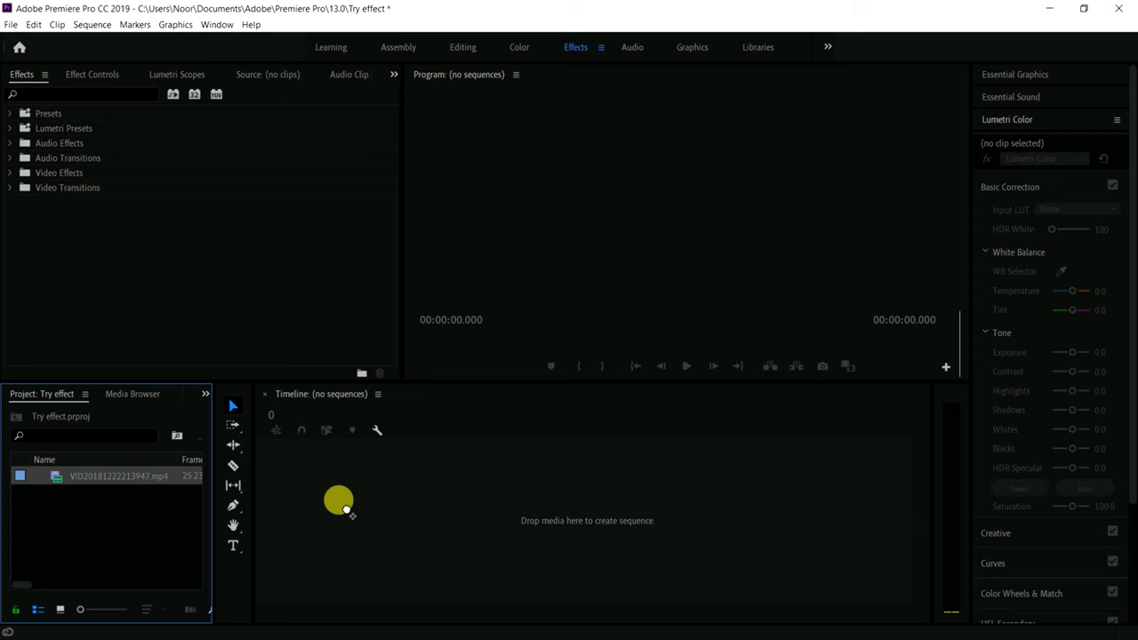
drag(339, 503, 339, 503)
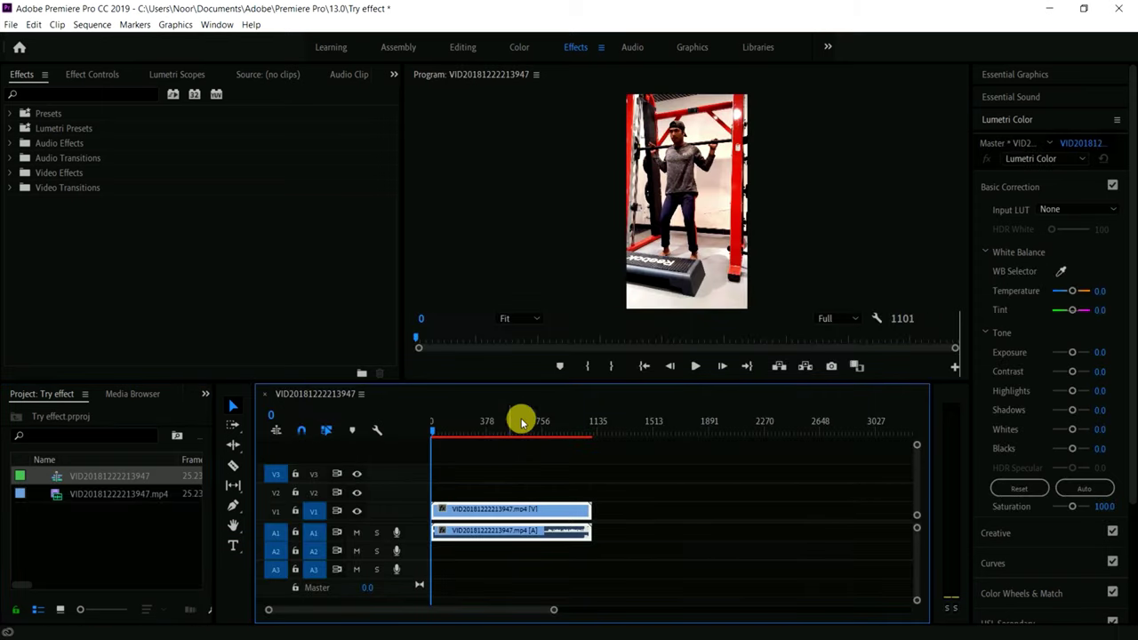
drag(432, 432, 474, 436)
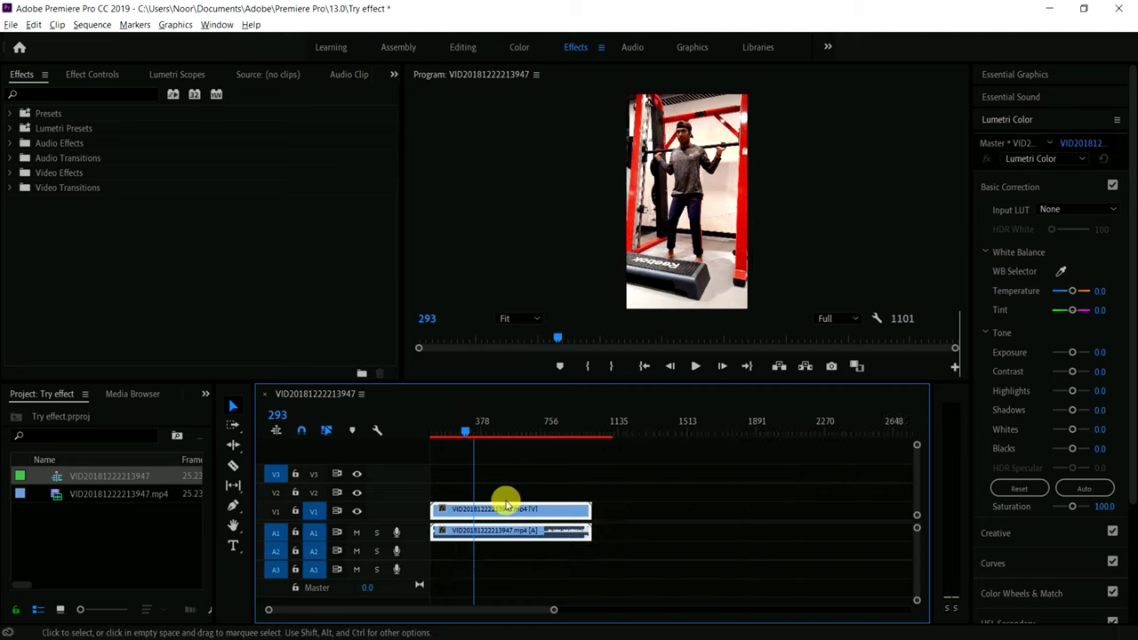
Razor-cut the clip at frame 322 and delete the opening piece
key(equal)
key(space)
key(space)
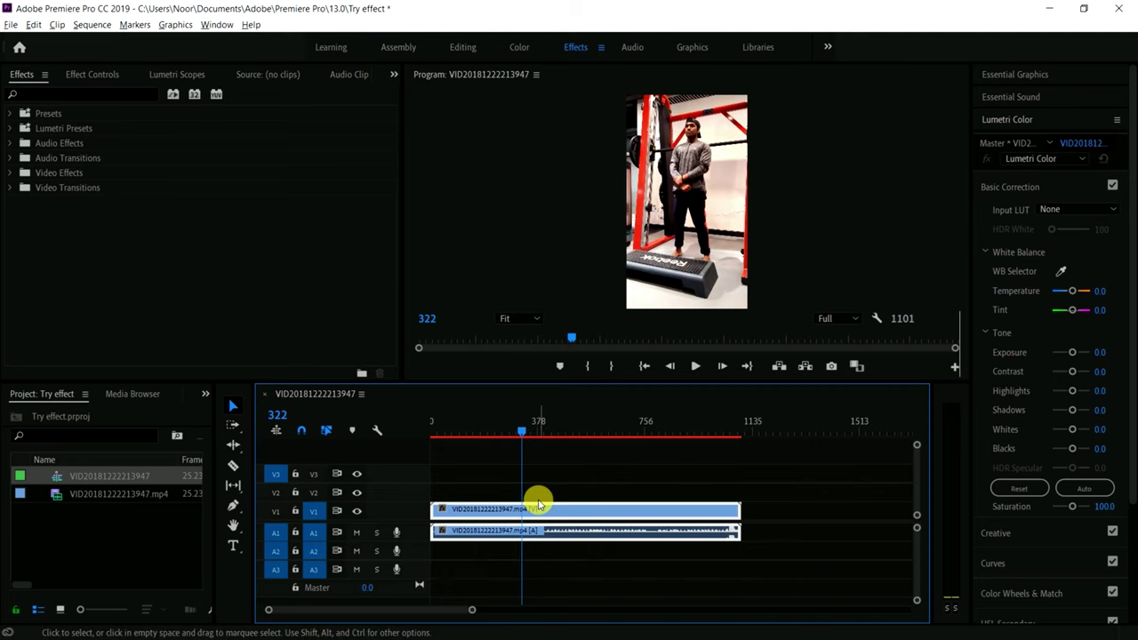
key(c)
click(526, 543)
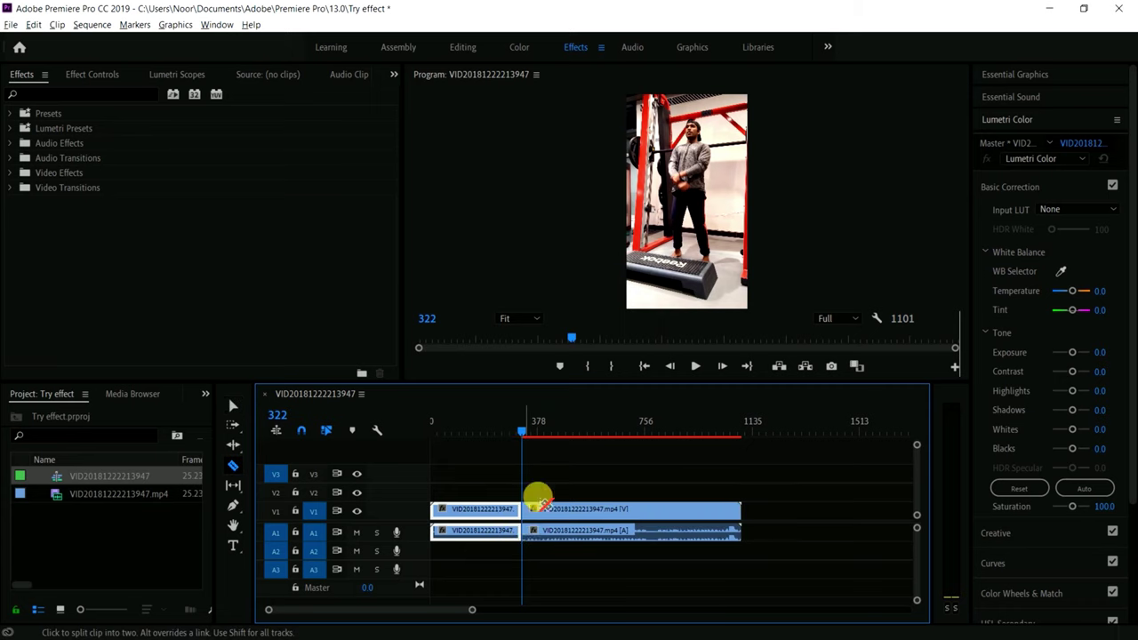
key(Delete)
Cut the clip at frame 505, unlink its video from audio, and cut near frame 507
drag(521, 438, 575, 445)
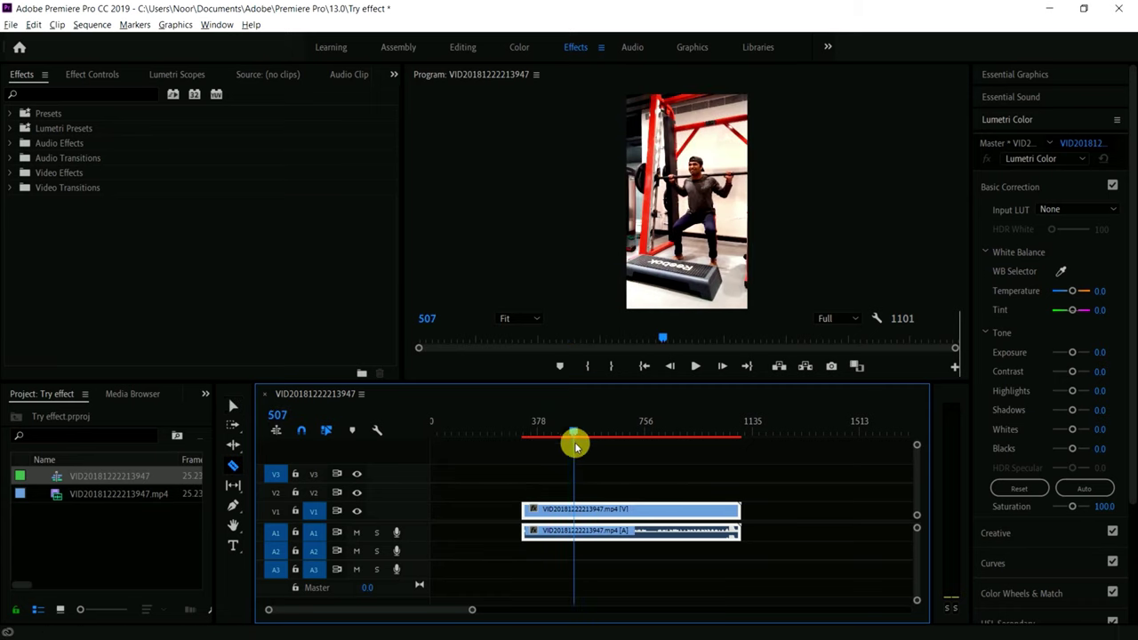
click(577, 530)
key(=)
key(=)
right_click(571, 516)
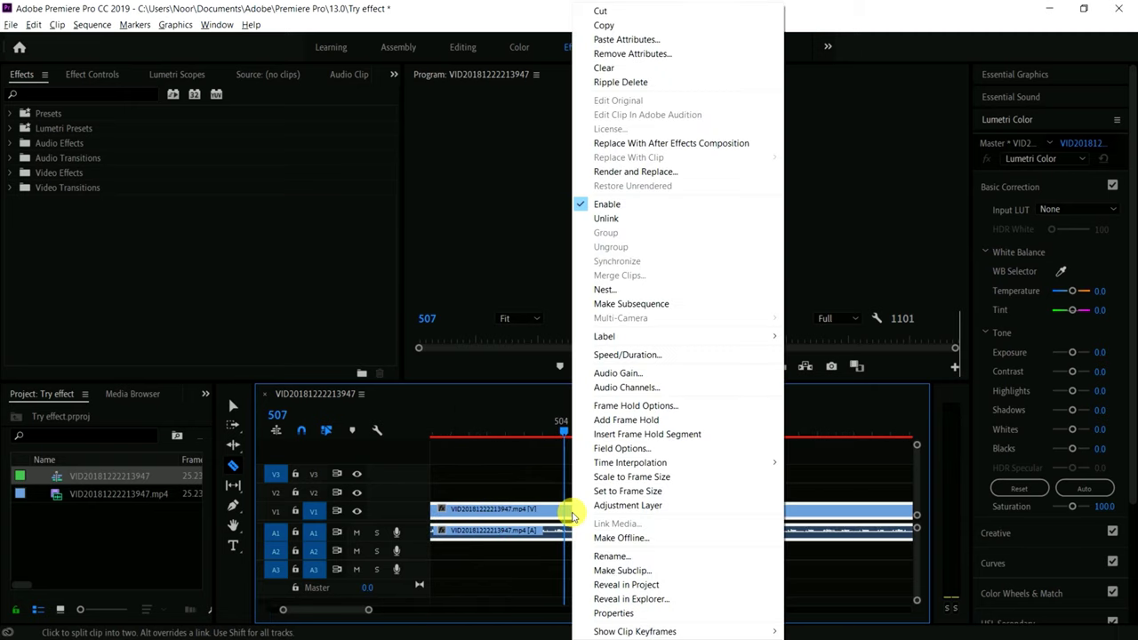
click(607, 219)
click(553, 531)
drag(563, 430, 580, 442)
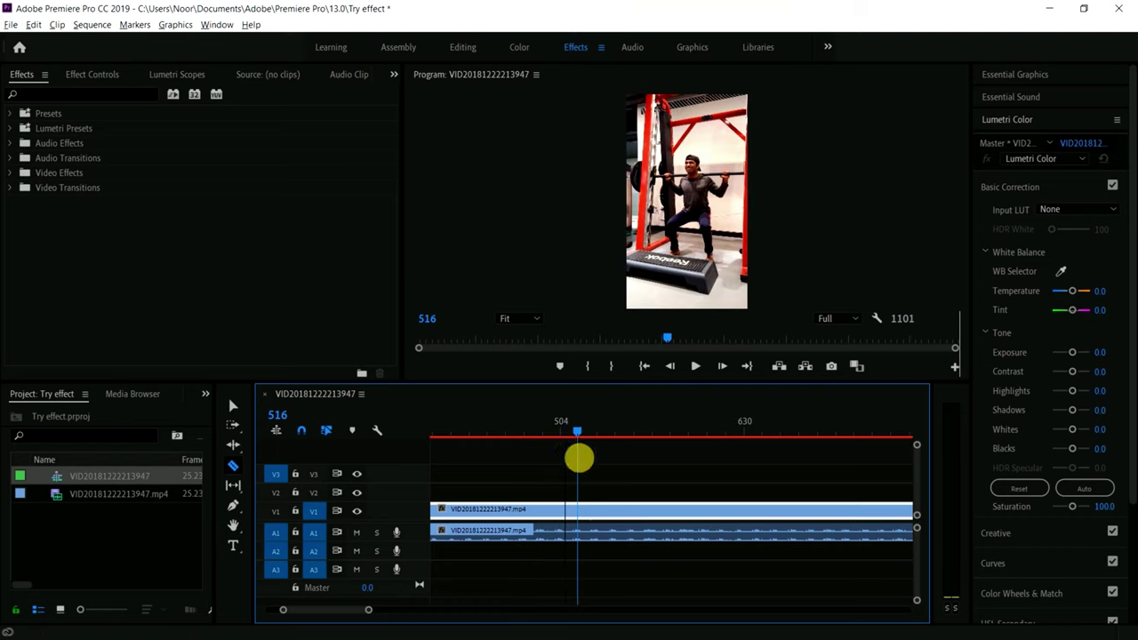
Split the video into short pieces at frames 516, 542 and 556
click(578, 509)
drag(547, 496, 537, 490)
drag(582, 400, 606, 394)
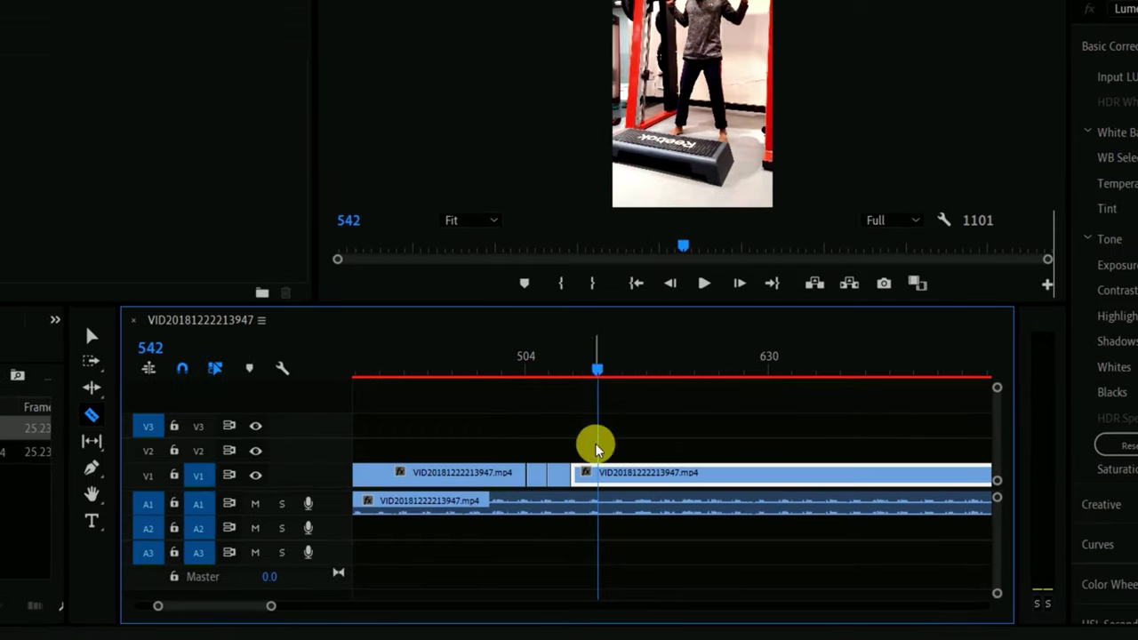
click(597, 473)
drag(597, 372, 626, 377)
click(627, 474)
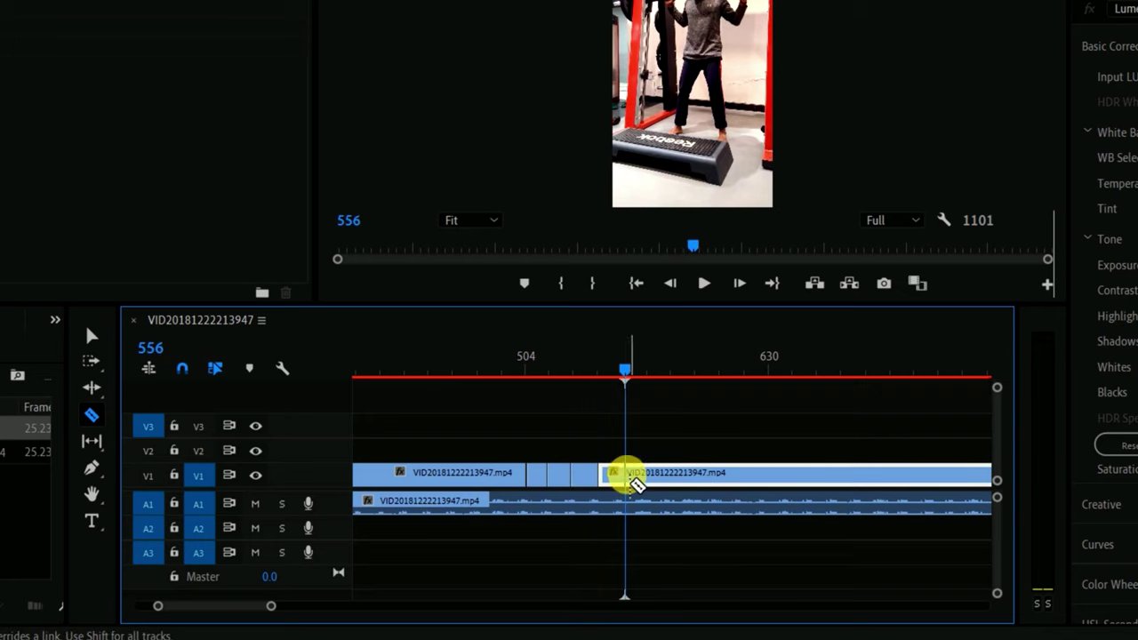
Copy the short piece at frame 507 up onto track V2
drag(625, 371, 523, 373)
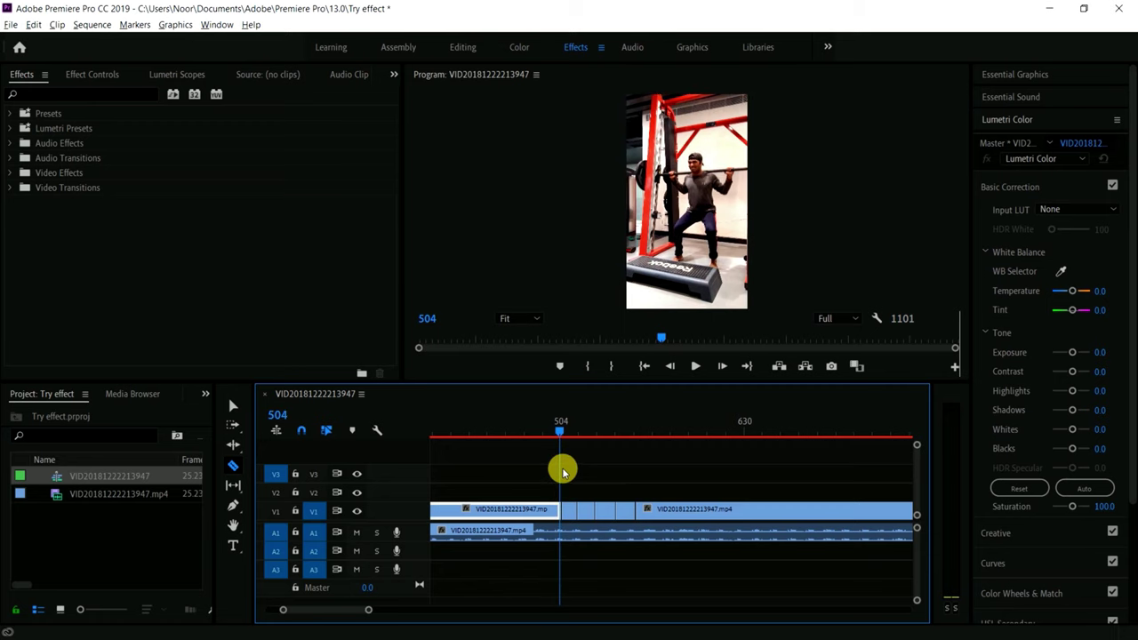
click(563, 433)
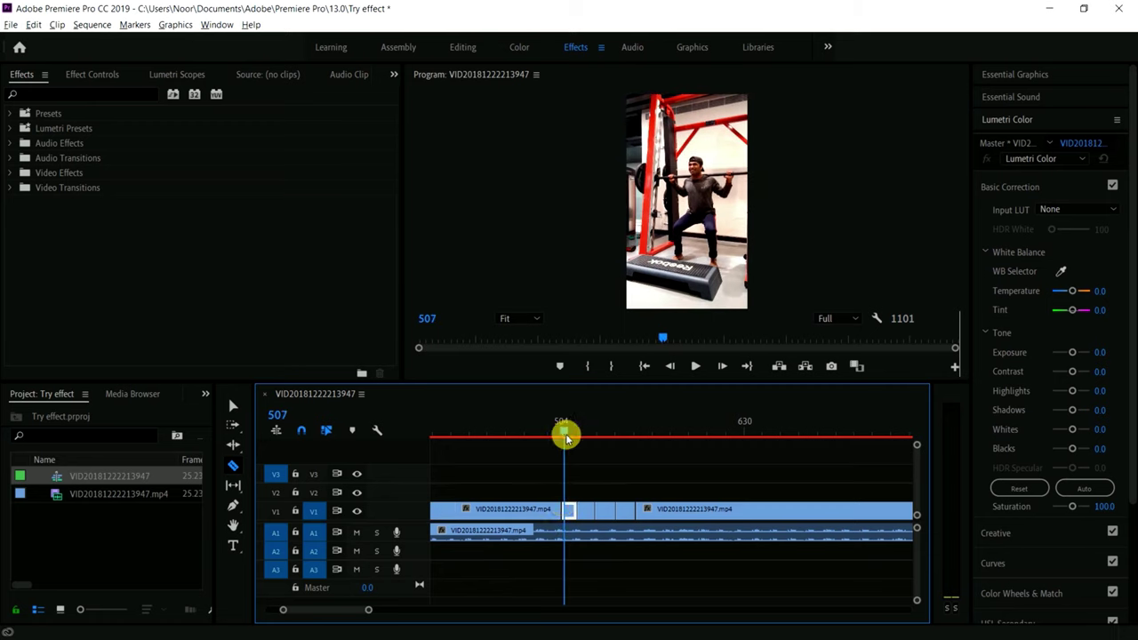
mouse_move(569, 514)
mouse_down()
mouse_move(571, 491)
mouse_move(570, 503)
mouse_up()
Give the V2 copy 55% opacity, scale 94 and Position X 532, then preview from frame 478
click(570, 494)
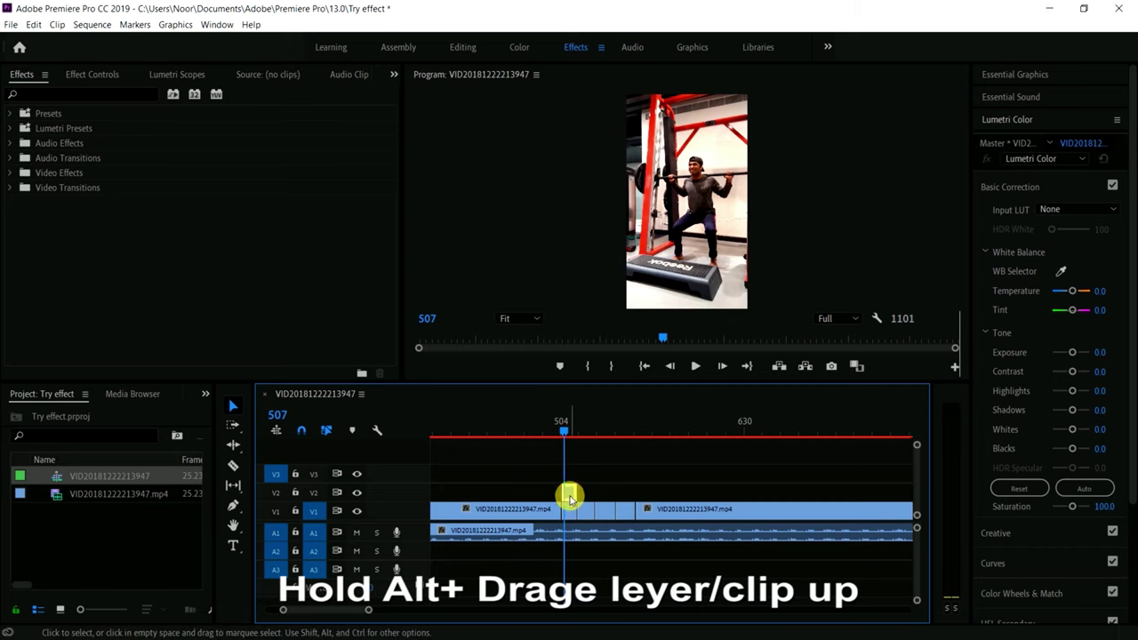
click(82, 77)
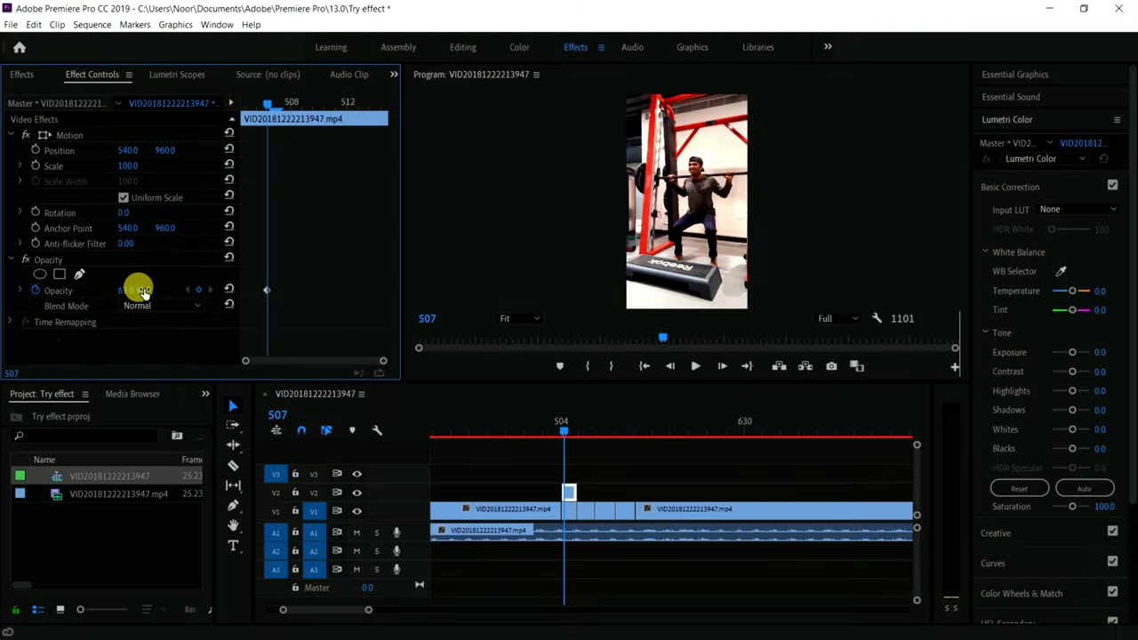
drag(142, 294, 130, 298)
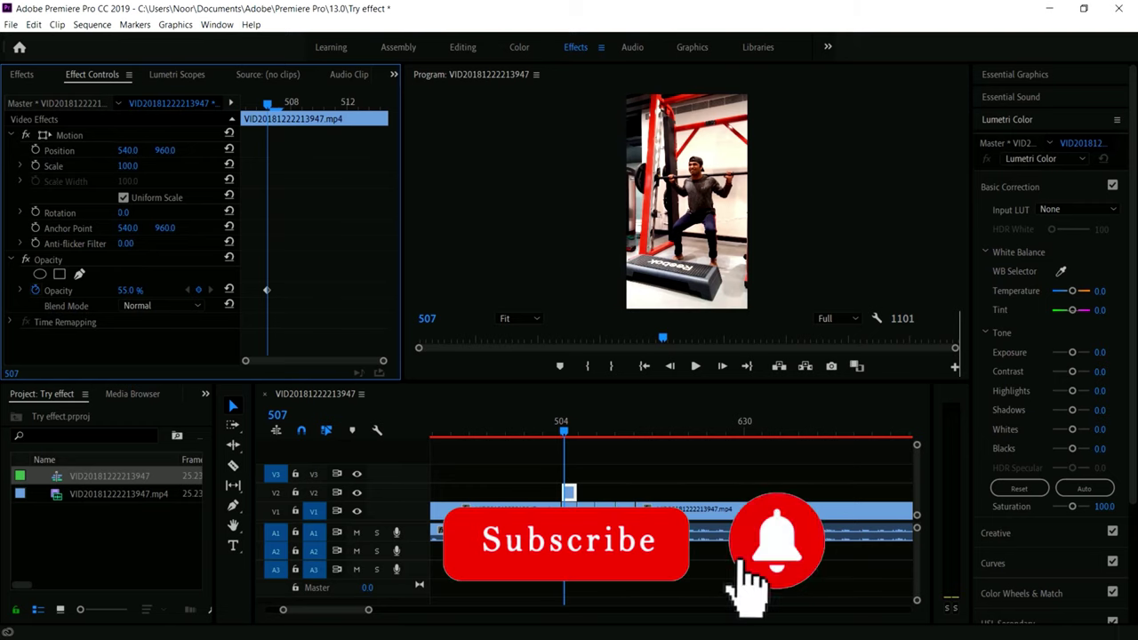
drag(128, 166, 128, 165)
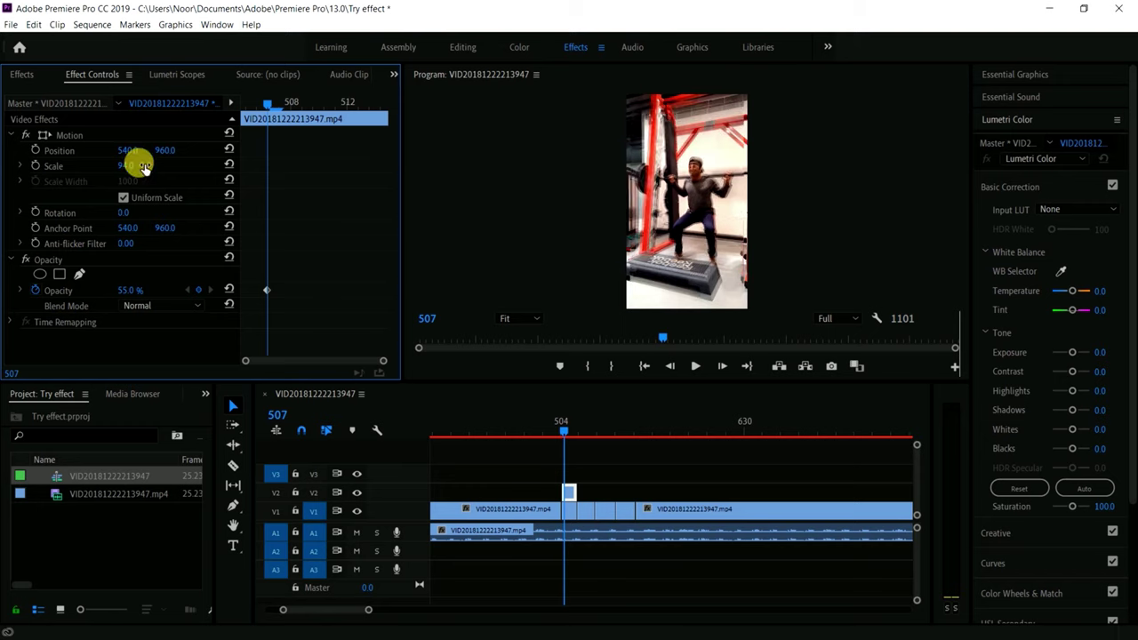
drag(128, 151, 123, 150)
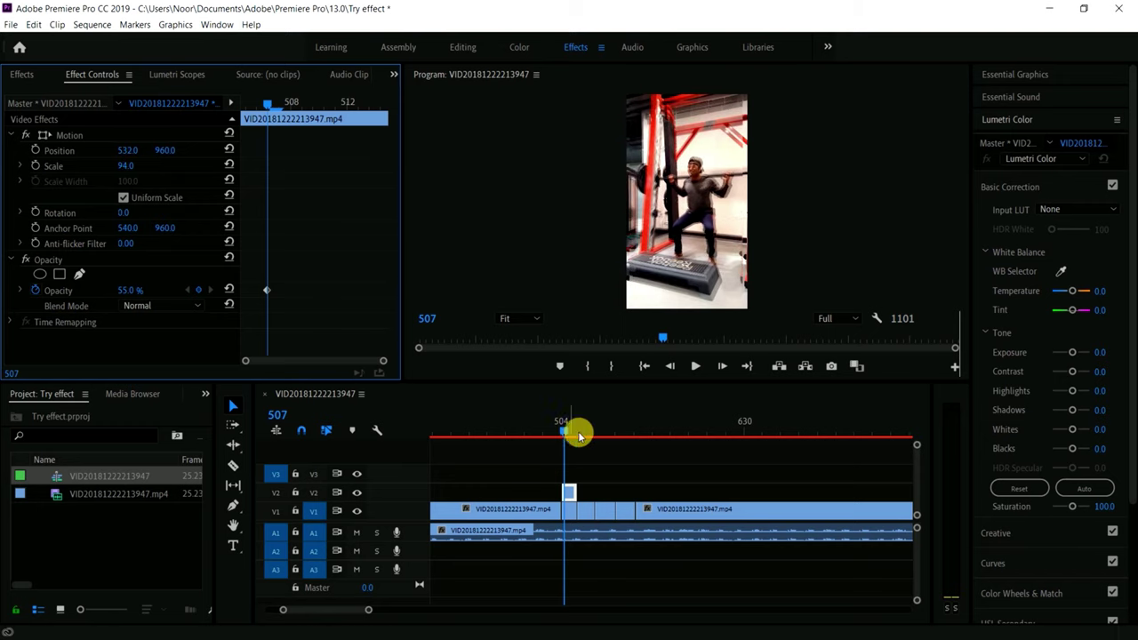
drag(563, 429, 521, 439)
key(space)
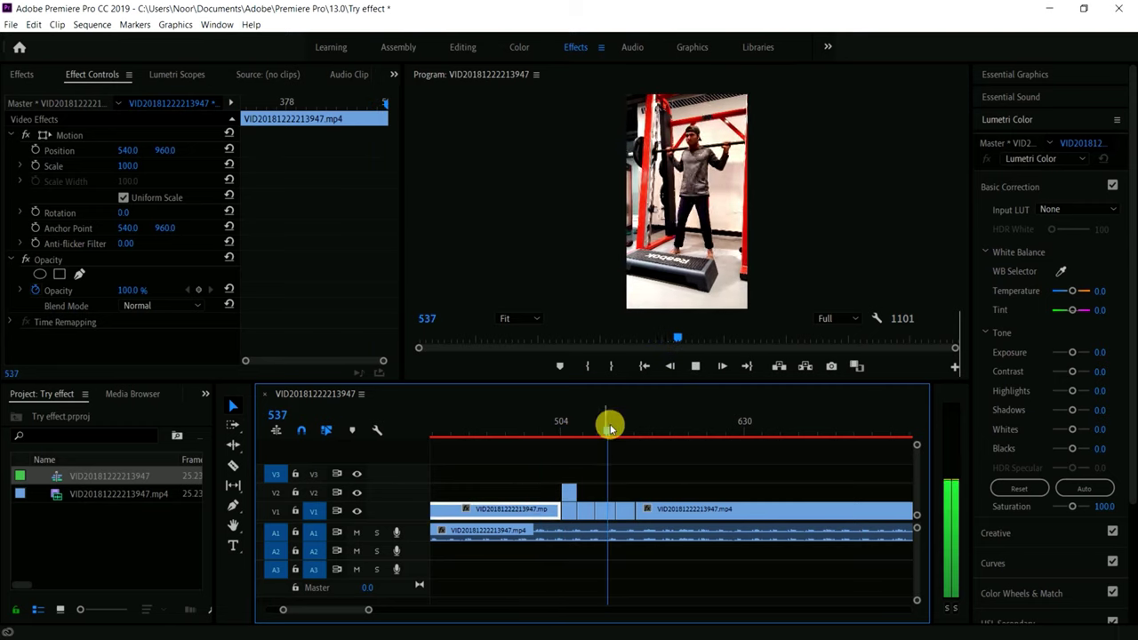
Copy a second short piece near frame 527 onto track V2
drag(604, 432, 596, 462)
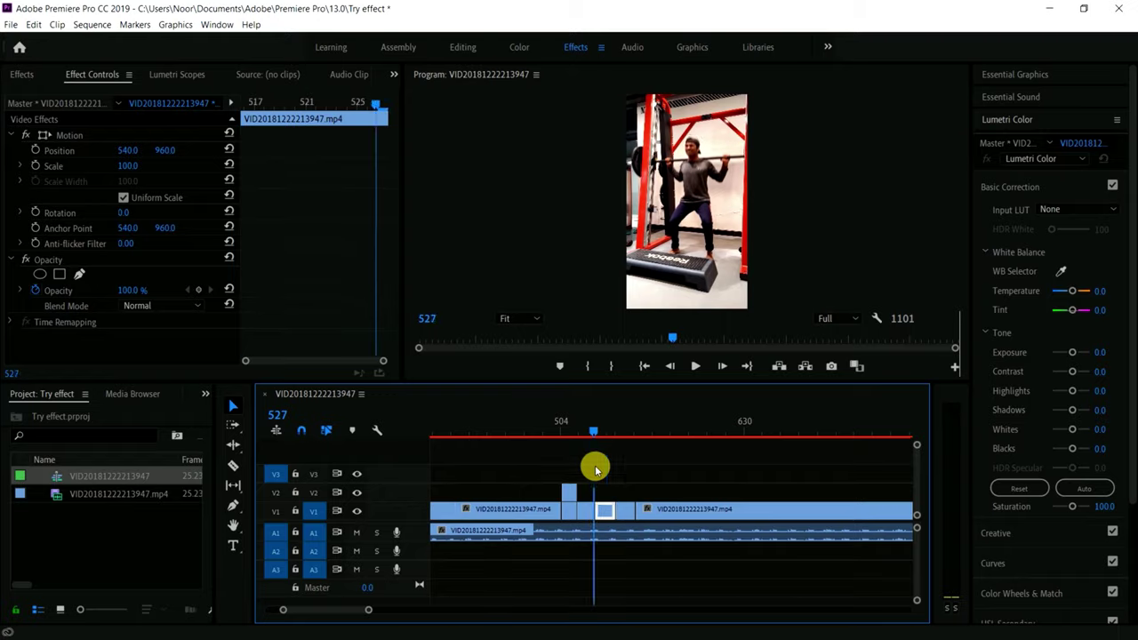
drag(584, 516, 587, 491)
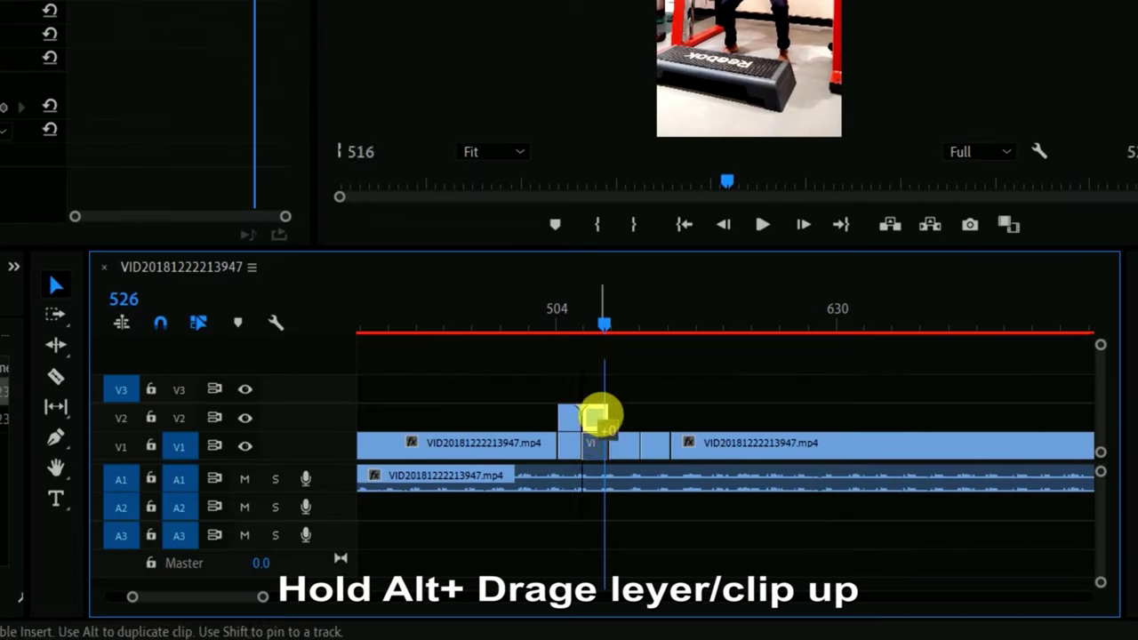
mouse_move(596, 414)
mouse_down()
mouse_move(607, 433)
mouse_move(595, 420)
mouse_up()
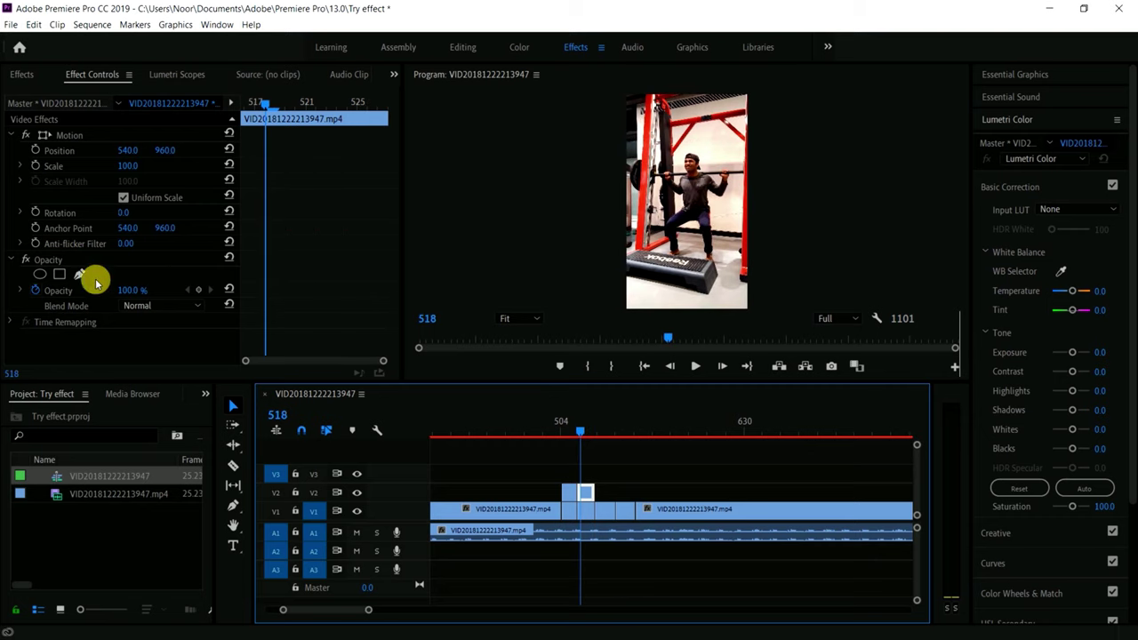
Set the second V2 copy to 49% opacity and Position X 519, then return to frame 498
drag(133, 293, 126, 293)
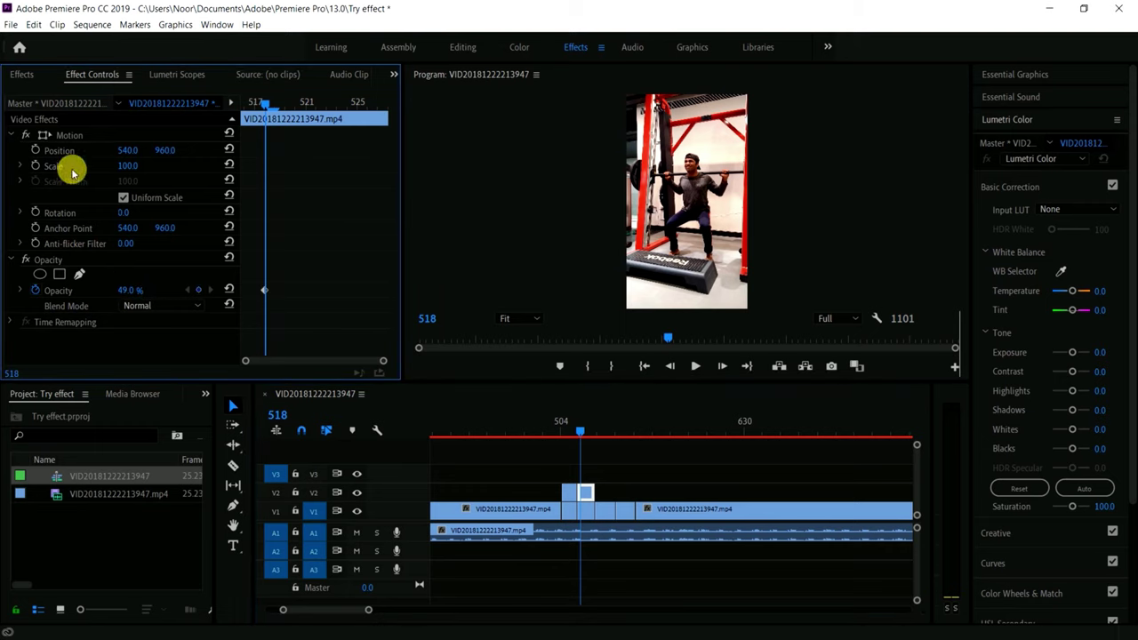
drag(129, 156, 112, 155)
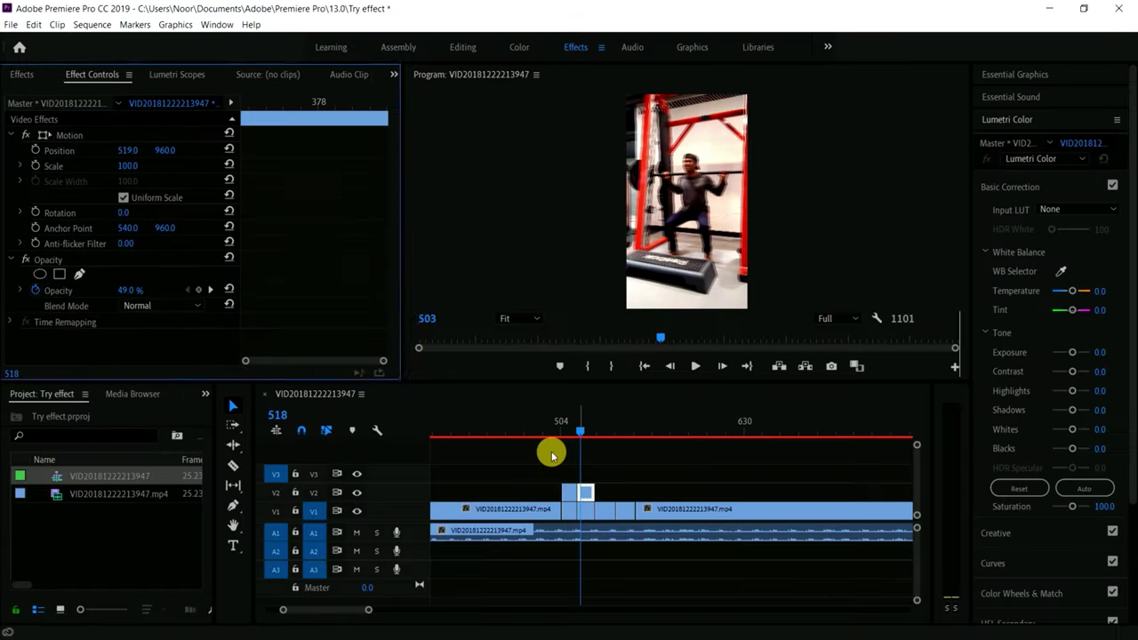
click(552, 456)
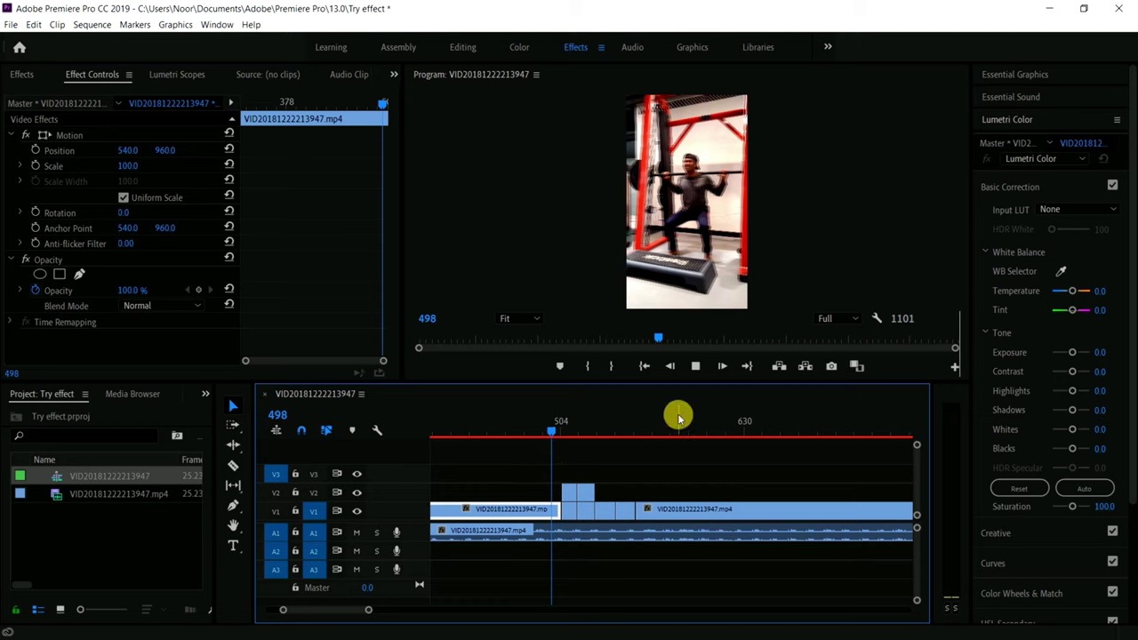
Play back the edit from frame 498 to review the cuts
key(space)
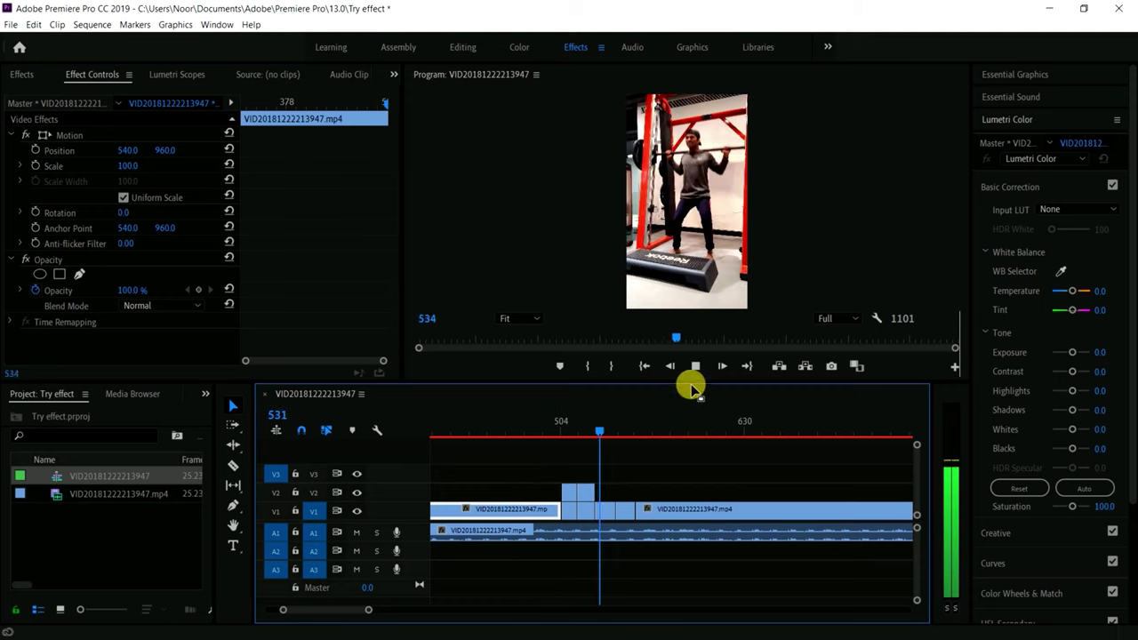
key(j)
key(k)
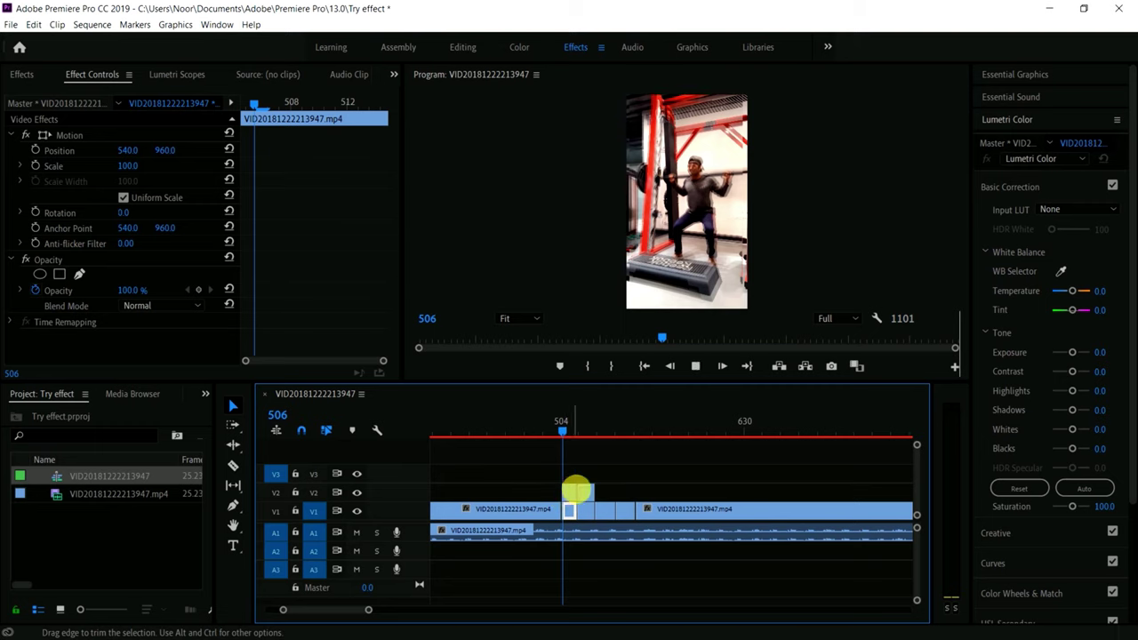
key(space)
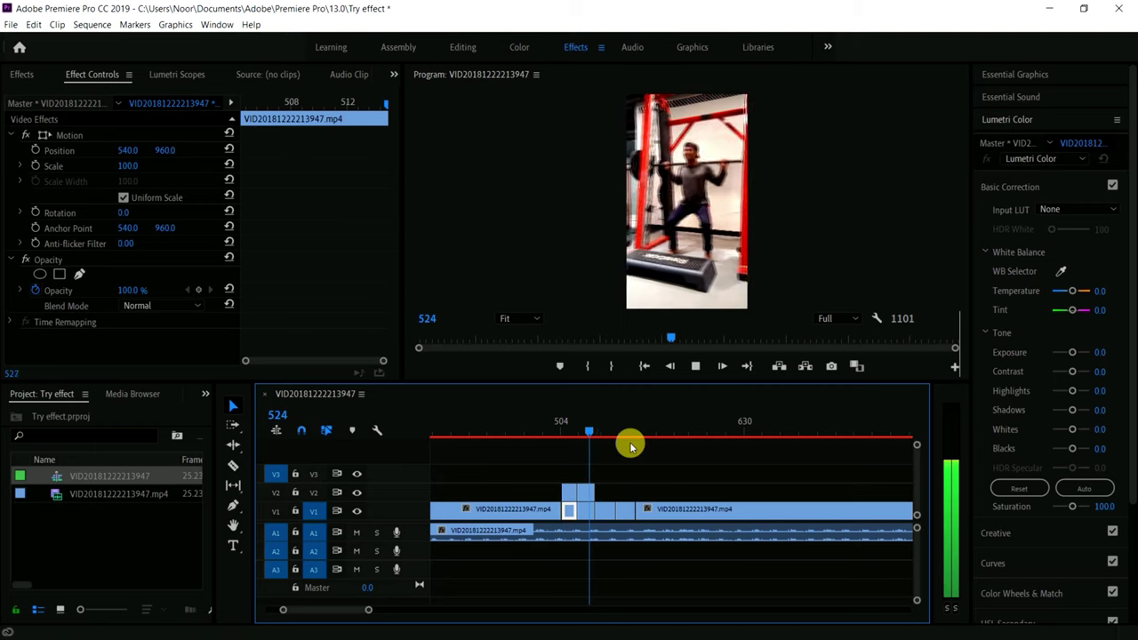
Copy the short piece after frame 540 up onto track V2
drag(596, 431, 612, 433)
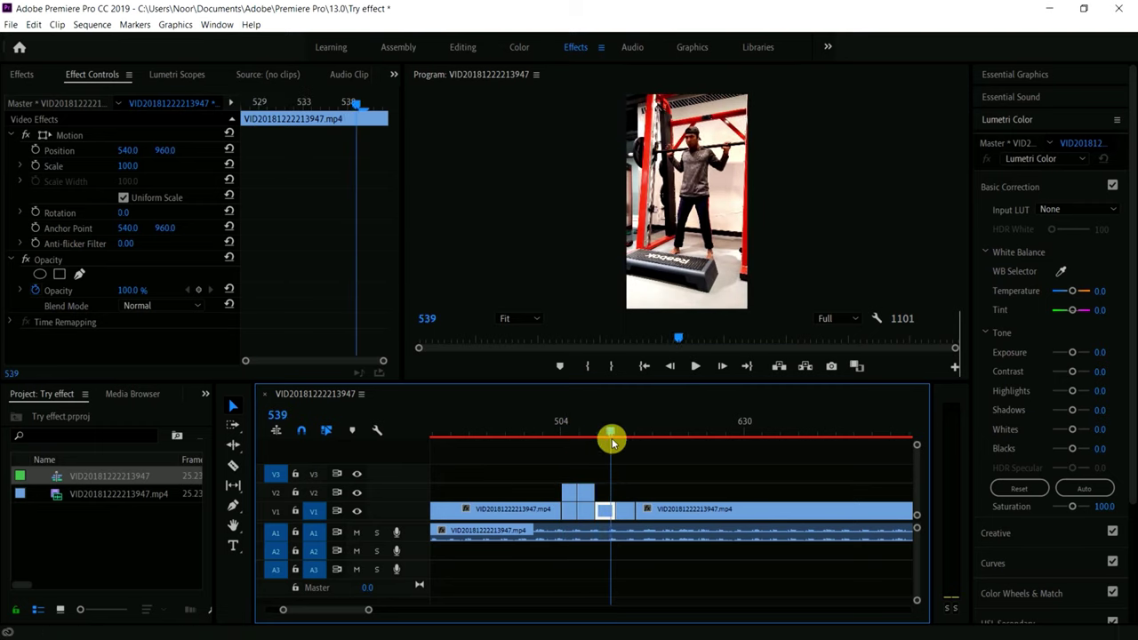
click(625, 511)
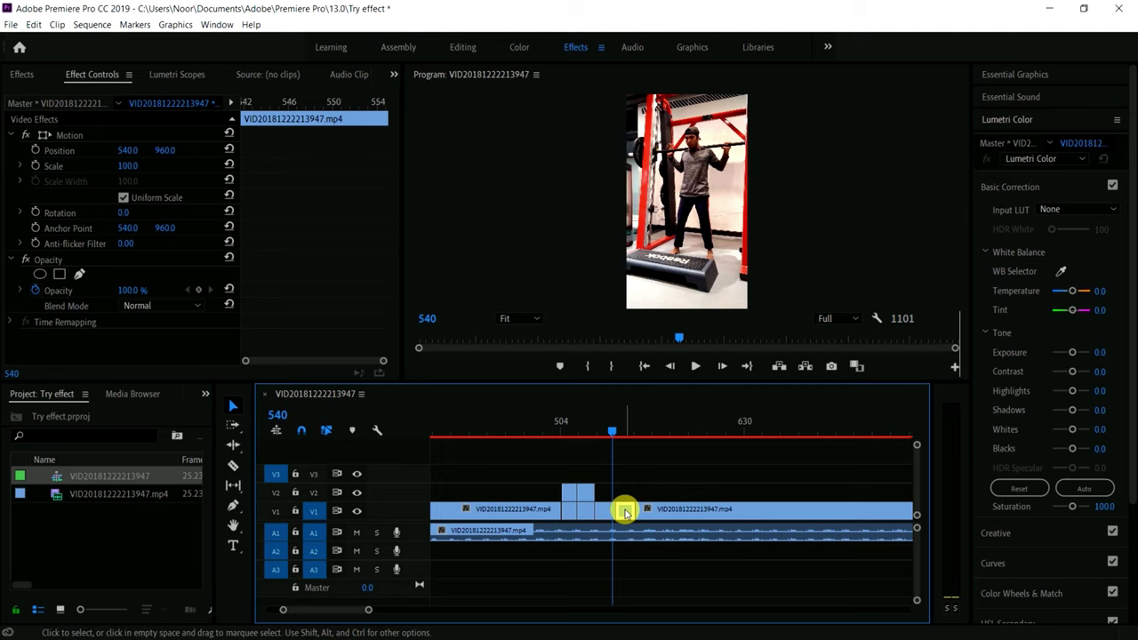
drag(625, 510, 625, 493)
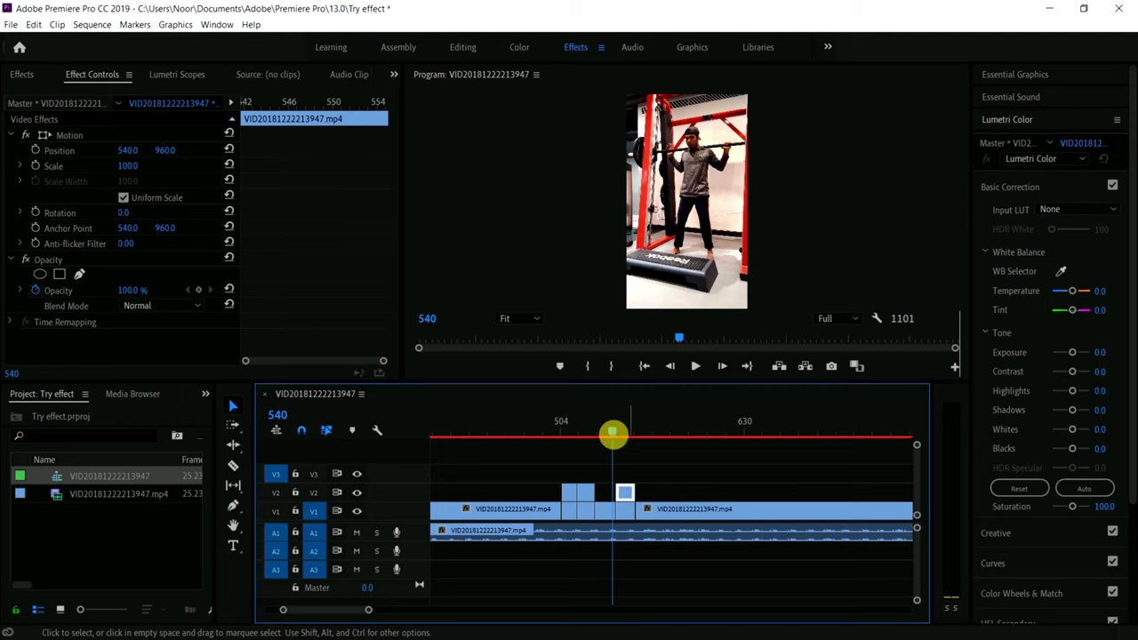
drag(621, 435, 625, 433)
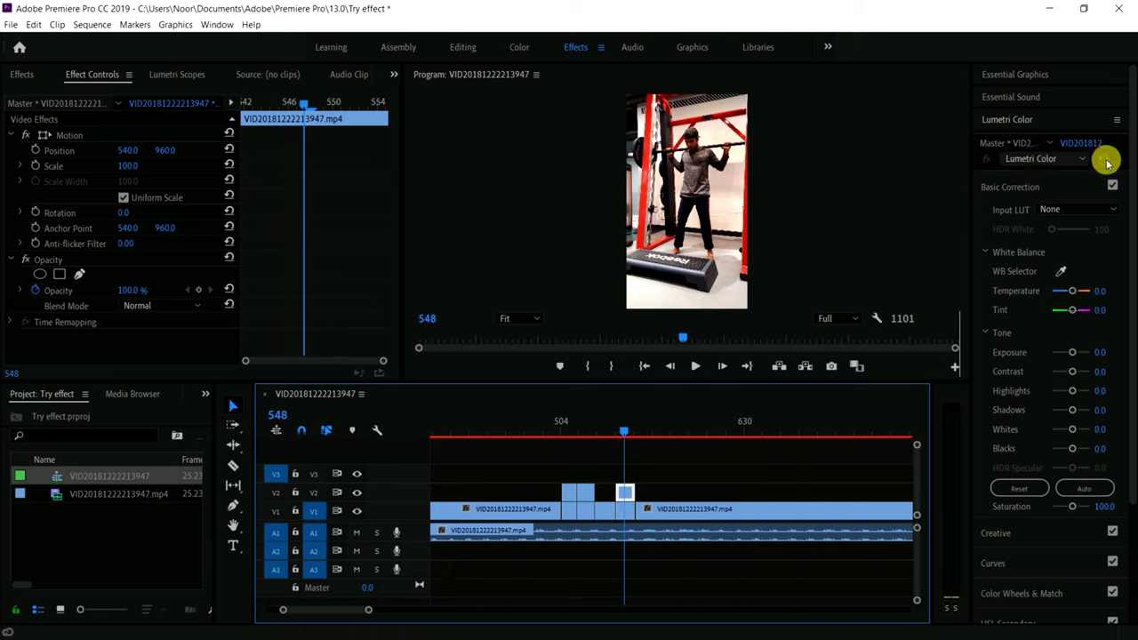
In Lumetri Basic Correction, set Temperature -80.8, Contrast -30.8, Shadows 38.5 and lower Whites
drag(1073, 293, 1047, 303)
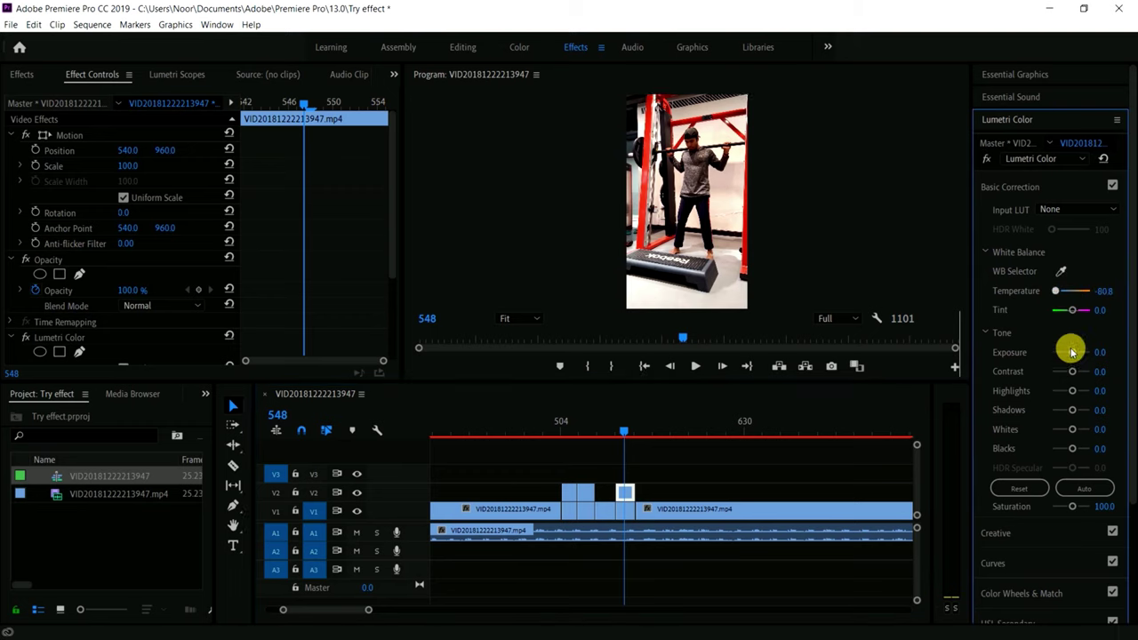
drag(1072, 374, 1056, 382)
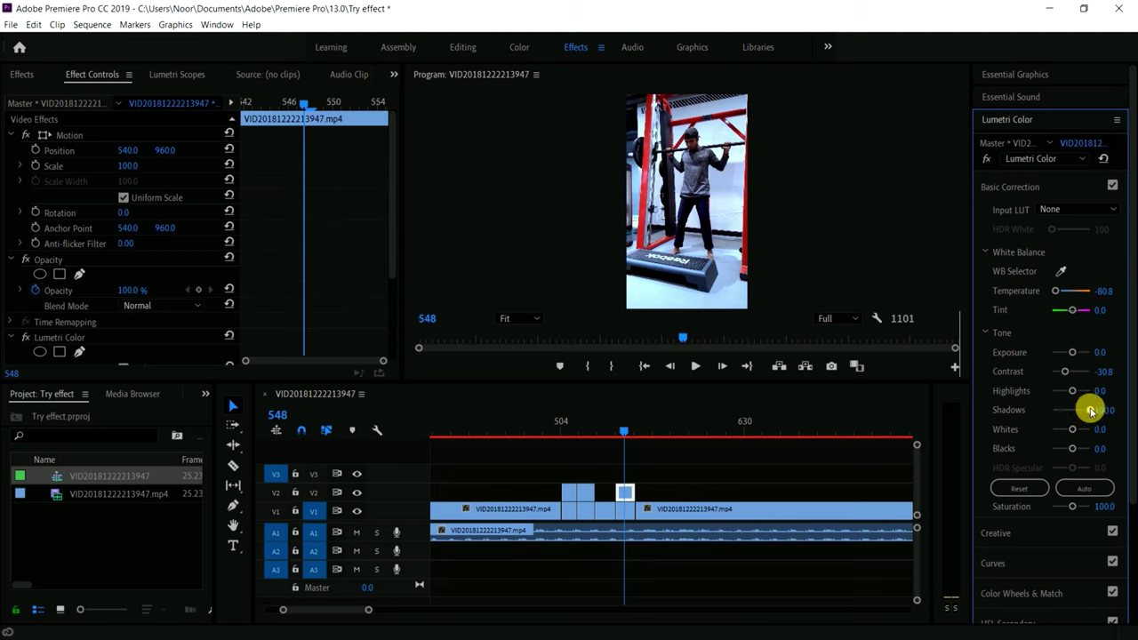
drag(1091, 410, 1077, 411)
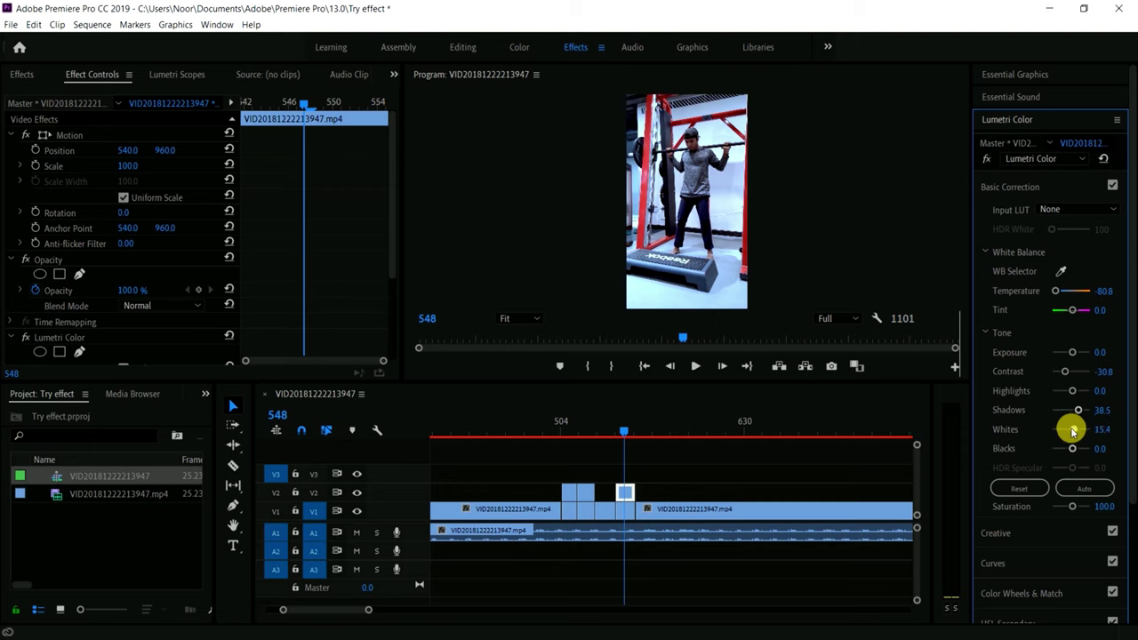
drag(1073, 430, 1062, 441)
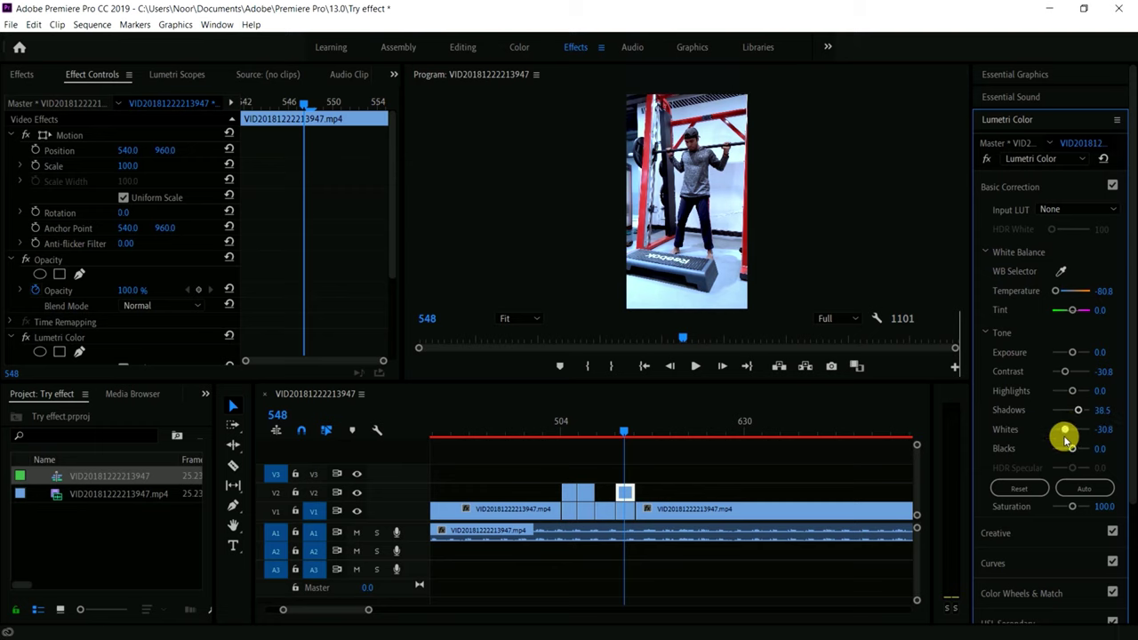
Expand HSL Secondary and set the correction wheel colour back near neutral
scroll(1037, 454, down, 3)
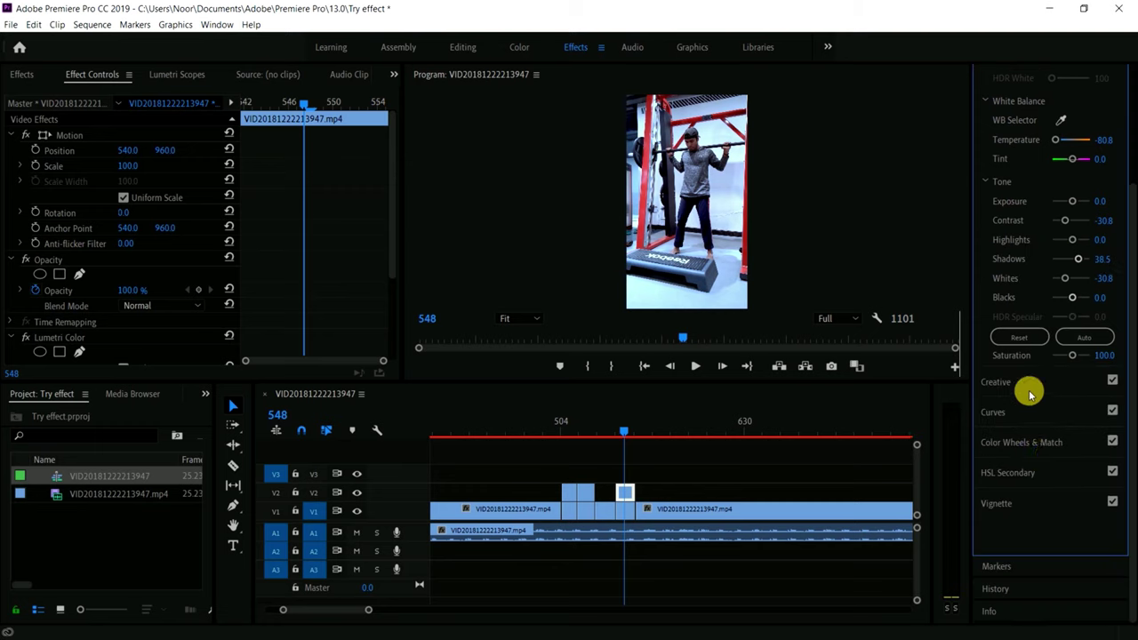
scroll(1036, 404, up, 3)
scroll(1050, 455, down, 3)
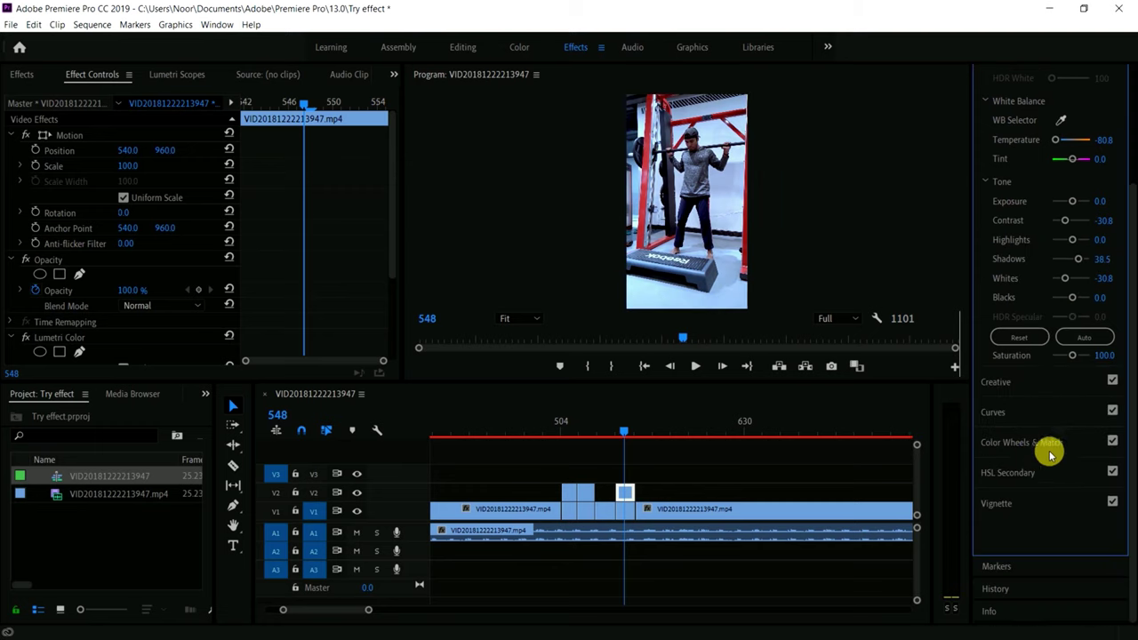
click(1009, 473)
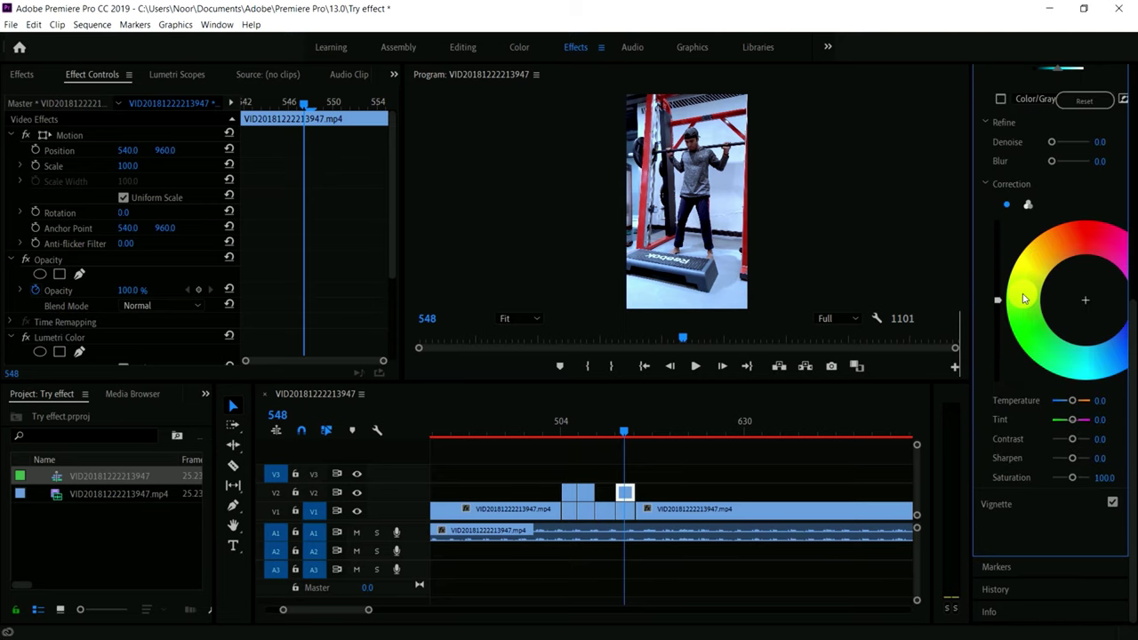
click(1026, 282)
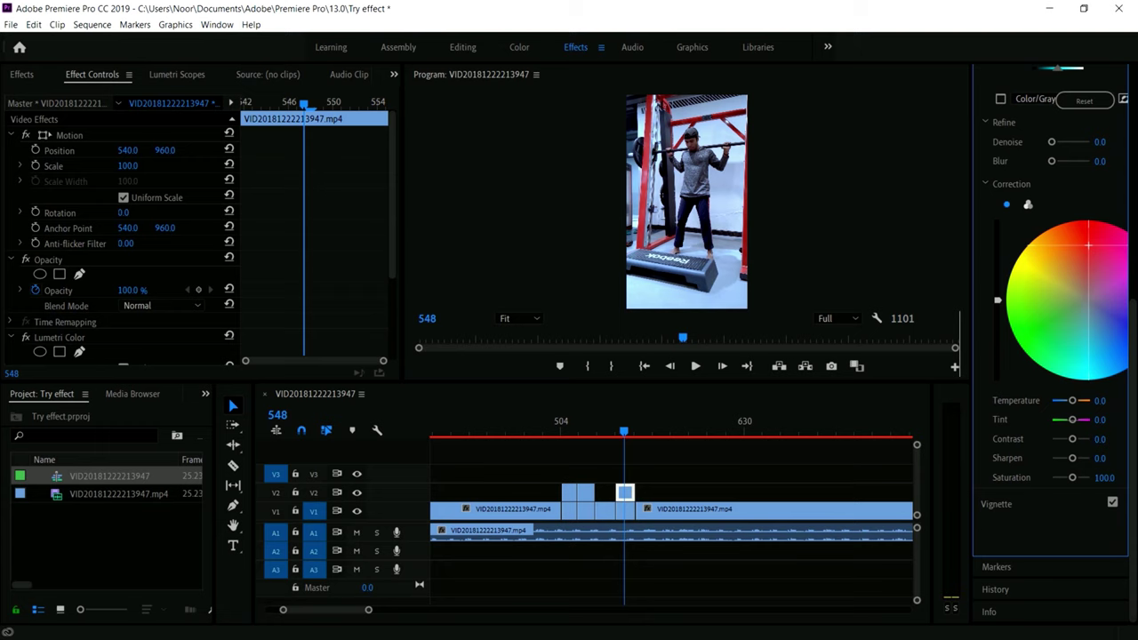
drag(1091, 249, 1083, 274)
Pick blue as the key colour and adjust the key's hue and saturation ranges
scroll(1076, 243, up, 5)
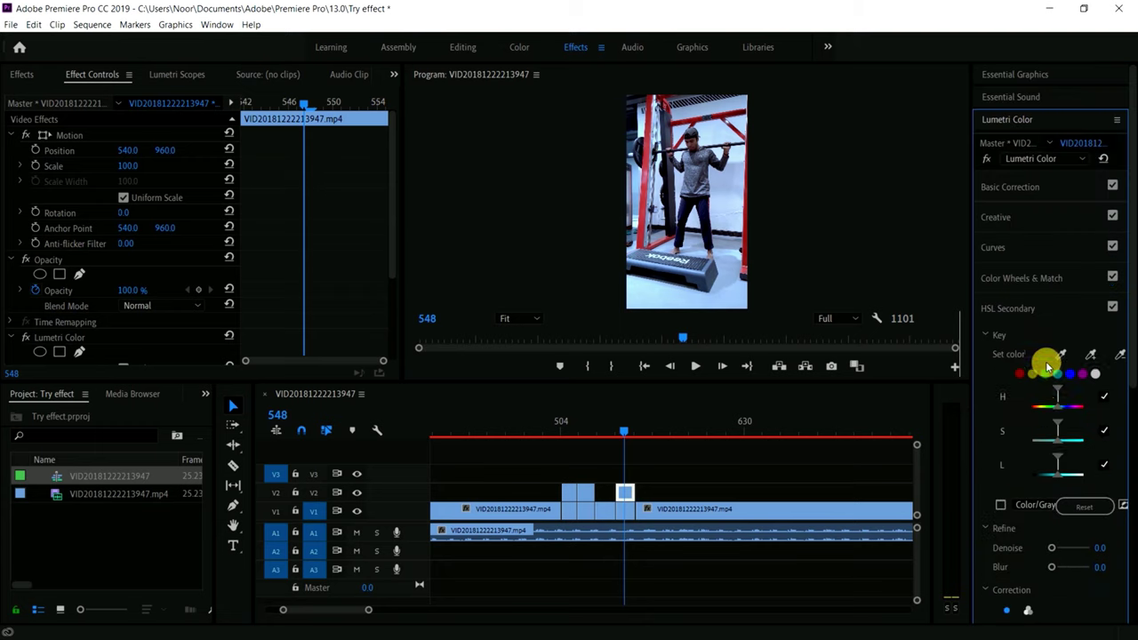
drag(1046, 411, 1060, 409)
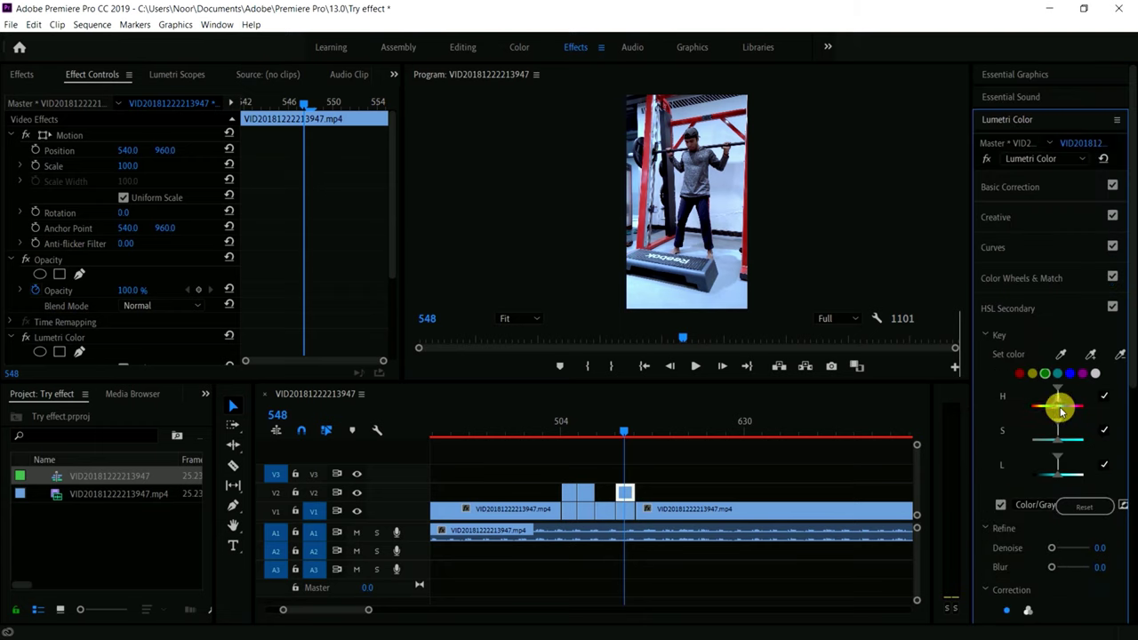
click(1070, 374)
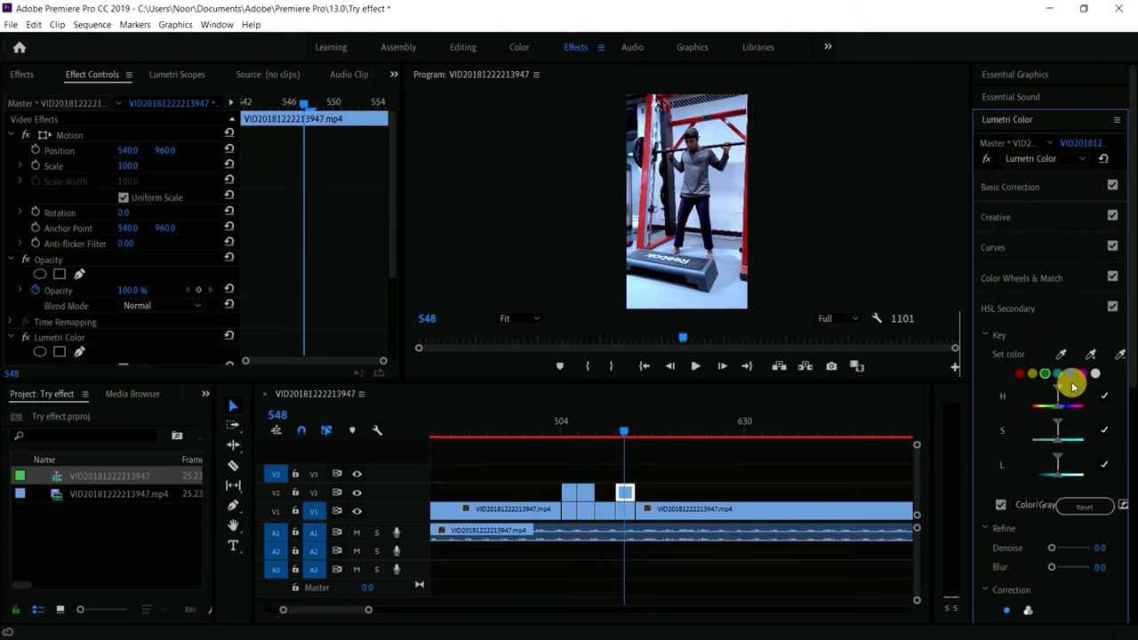
mouse_move(1057, 433)
mouse_down()
mouse_move(1067, 441)
mouse_move(1034, 480)
mouse_move(1029, 469)
mouse_up()
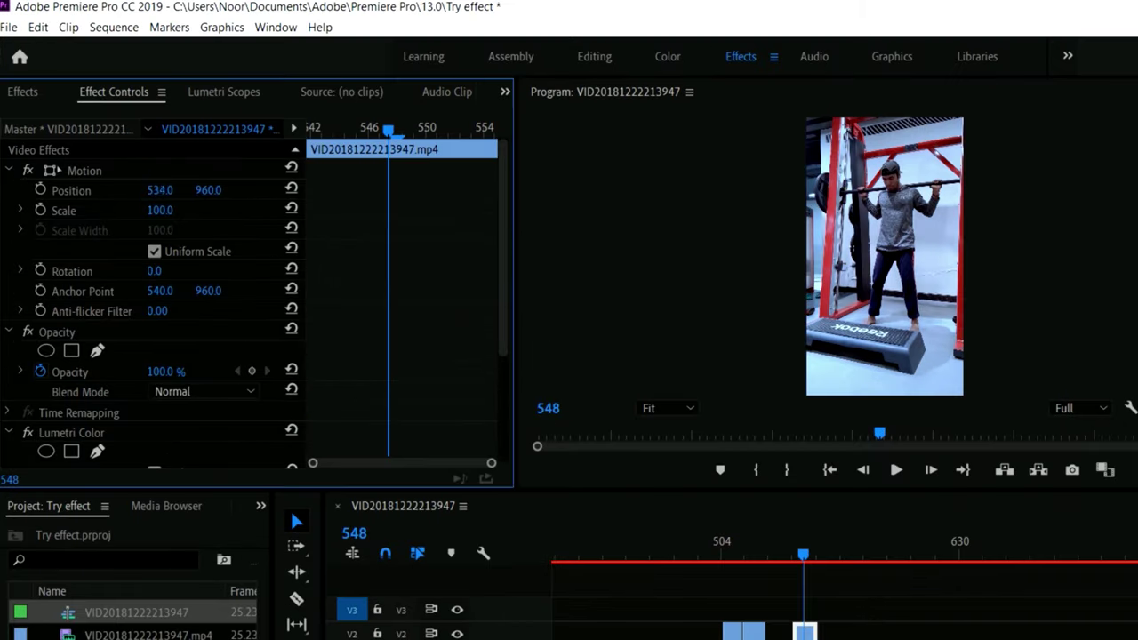
Move the third V2 copy to Position X 574 at 58% opacity, then review
drag(161, 190, 131, 158)
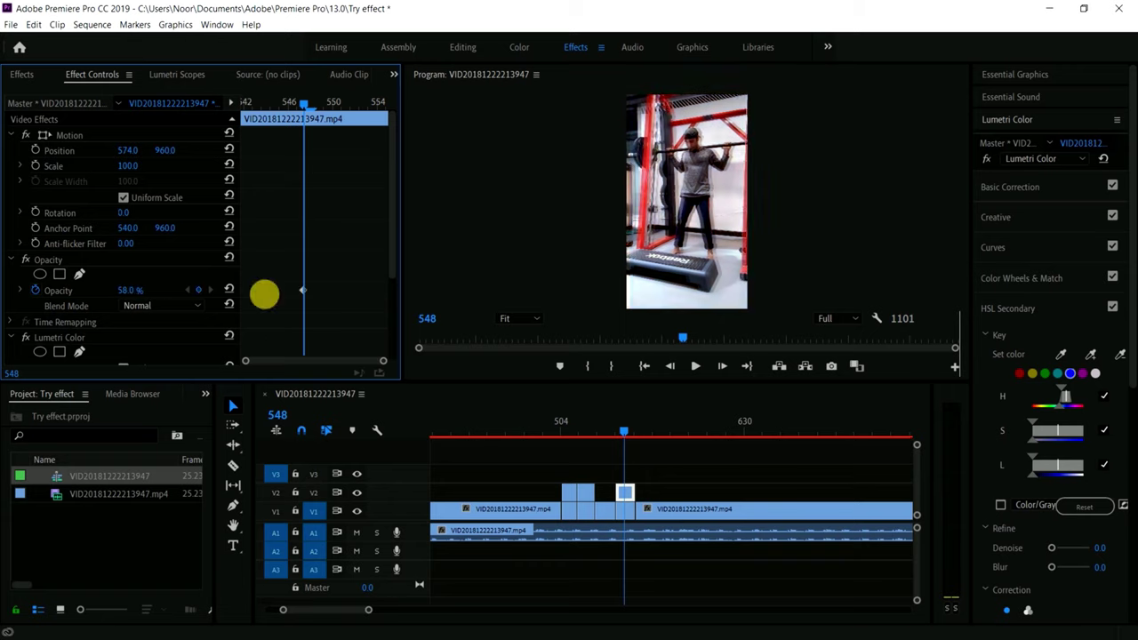
click(569, 449)
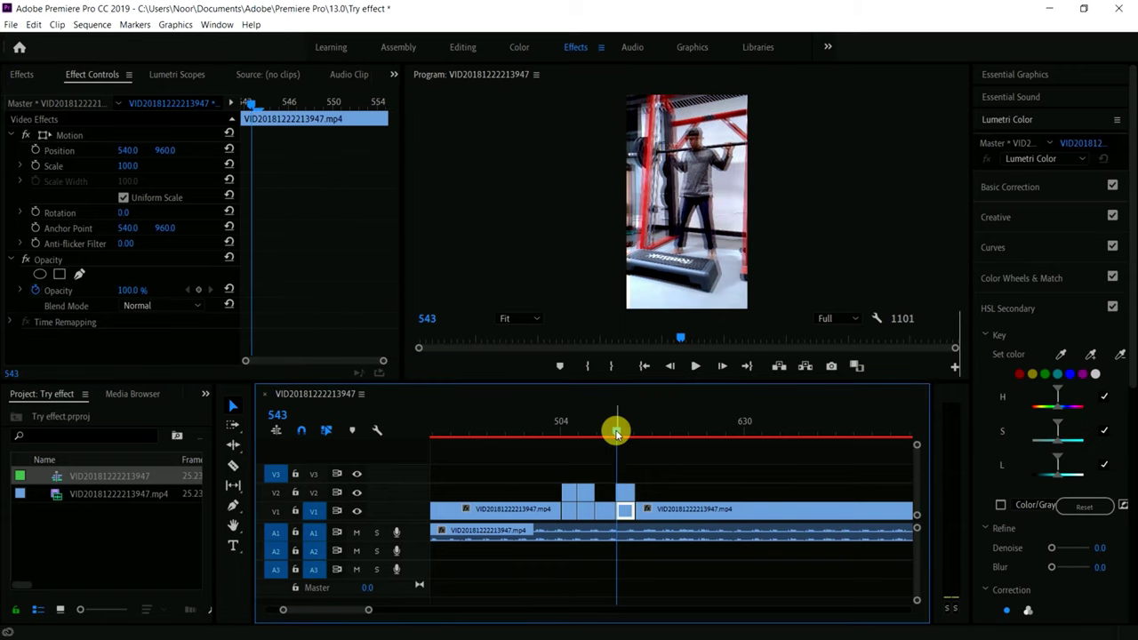